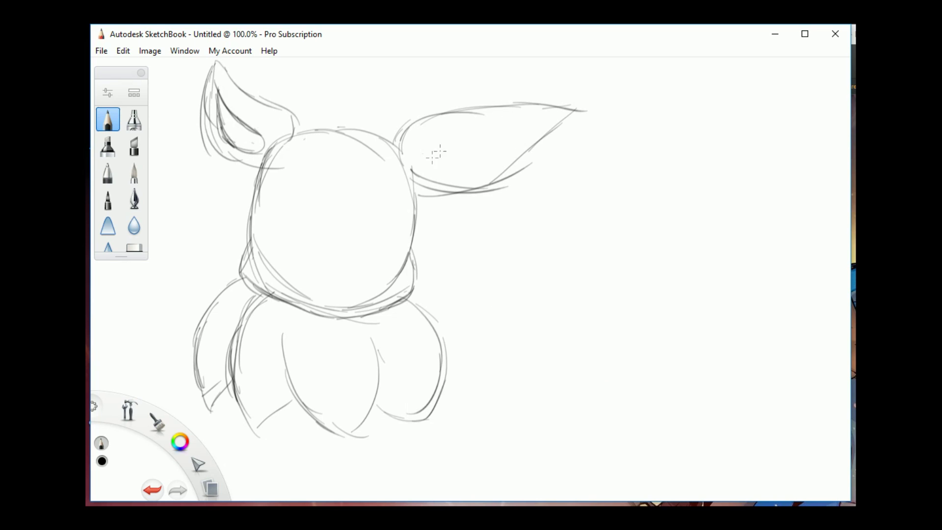
# Sketch the pointed inner-ear shape inside the long right ear and add a stroke along the top of the head.
pyautogui.moveTo(420, 161); pyautogui.dragTo(498, 126)
pyautogui.moveTo(430, 142); pyautogui.dragTo(520, 128)
pyautogui.moveTo(478, 131); pyautogui.dragTo(547, 120)
pyautogui.moveTo(458, 164); pyautogui.dragTo(530, 126)
pyautogui.moveTo(485, 152)
pyautogui.mouseDown()
pyautogui.moveTo(517, 133)
pyautogui.moveTo(454, 166)
pyautogui.moveTo(437, 162)
pyautogui.mouseUp()
pyautogui.moveTo(297, 133); pyautogui.dragTo(345, 131)
# Check the pokemon-evee.jpg reference picture and sketch two tall oval eyes on the face.
pyautogui.hotkey('alt', 'Tab')
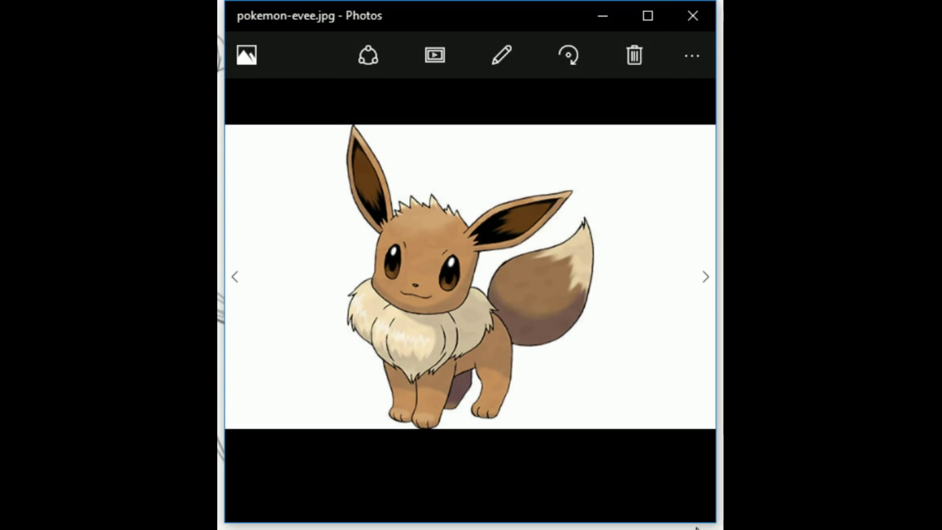
pyautogui.click(604, 22)
pyautogui.moveTo(369, 187)
pyautogui.mouseDown()
pyautogui.moveTo(346, 240)
pyautogui.moveTo(382, 235)
pyautogui.mouseUp()
pyautogui.moveTo(354, 201)
pyautogui.mouseDown()
pyautogui.moveTo(381, 206)
pyautogui.moveTo(358, 244)
pyautogui.moveTo(379, 234)
pyautogui.mouseUp()
pyautogui.moveTo(278, 201); pyautogui.dragTo(267, 236)
pyautogui.moveTo(267, 230)
pyautogui.mouseDown()
pyautogui.moveTo(294, 186)
pyautogui.moveTo(298, 248)
pyautogui.mouseUp()
pyautogui.moveTo(271, 247); pyautogui.dragTo(274, 215)
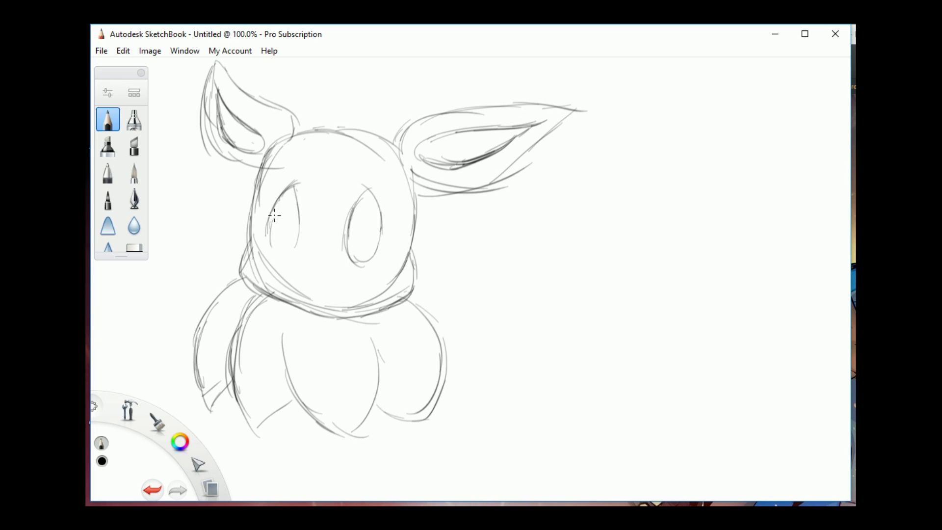
# Compare with the reference picture and sketch a small nose and a wavy smiling mouth below the eyes.
pyautogui.hotkey('alt', 'Tab')
pyautogui.click(601, 15)
pyautogui.moveTo(285, 270)
pyautogui.mouseDown()
pyautogui.moveTo(322, 295)
pyautogui.moveTo(377, 291)
pyautogui.mouseUp()
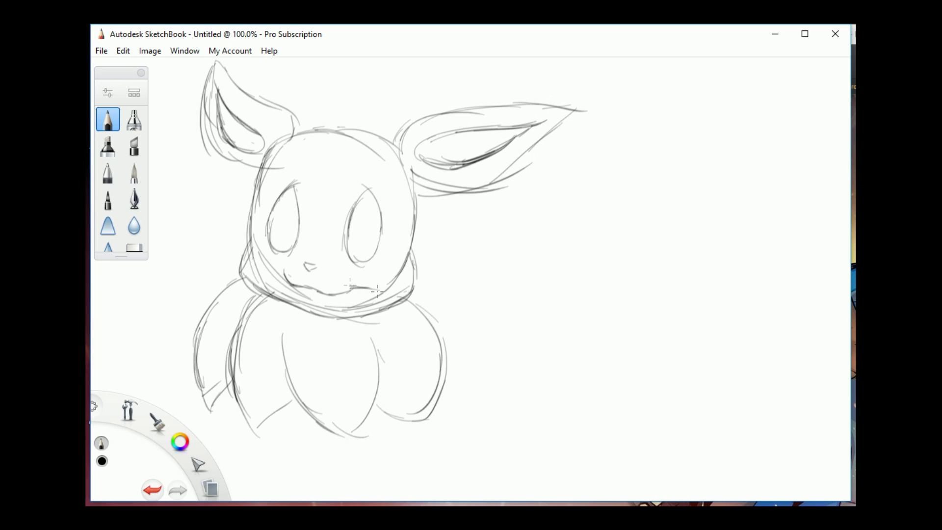
# Sketch a spiky hair tuft between the ears based on the reference, and add pupils and highlights inside both eyes.
pyautogui.hotkey('alt', 'Tab')
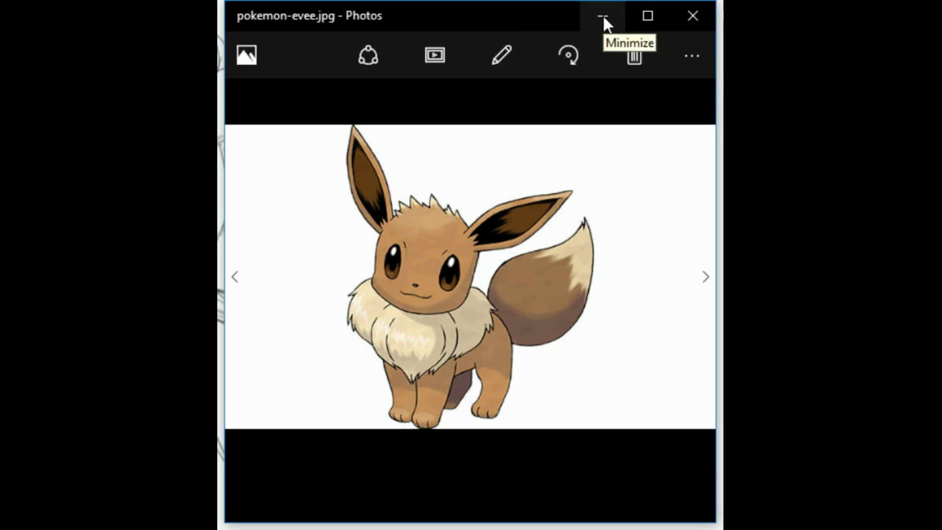
pyautogui.click(603, 16)
pyautogui.moveTo(297, 132); pyautogui.dragTo(391, 128)
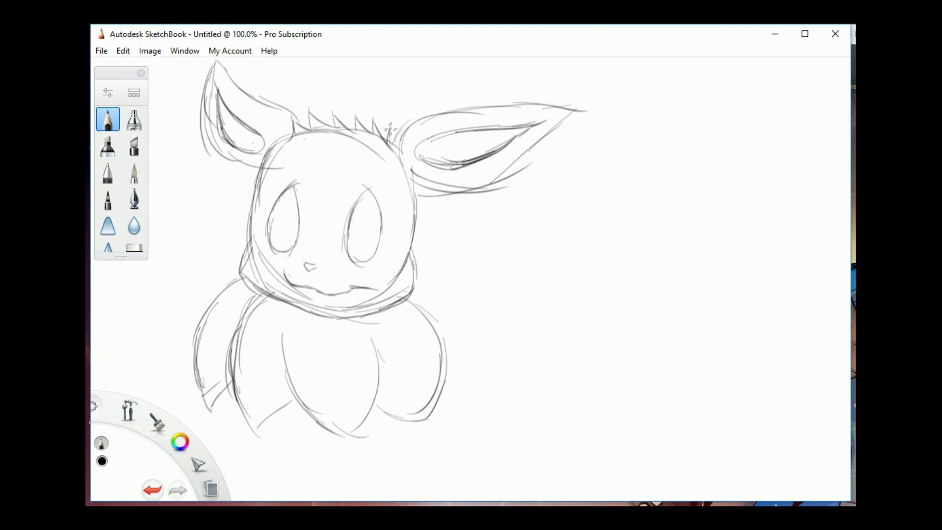
pyautogui.moveTo(360, 215)
pyautogui.mouseDown()
pyautogui.moveTo(371, 209)
pyautogui.moveTo(354, 228)
pyautogui.mouseUp()
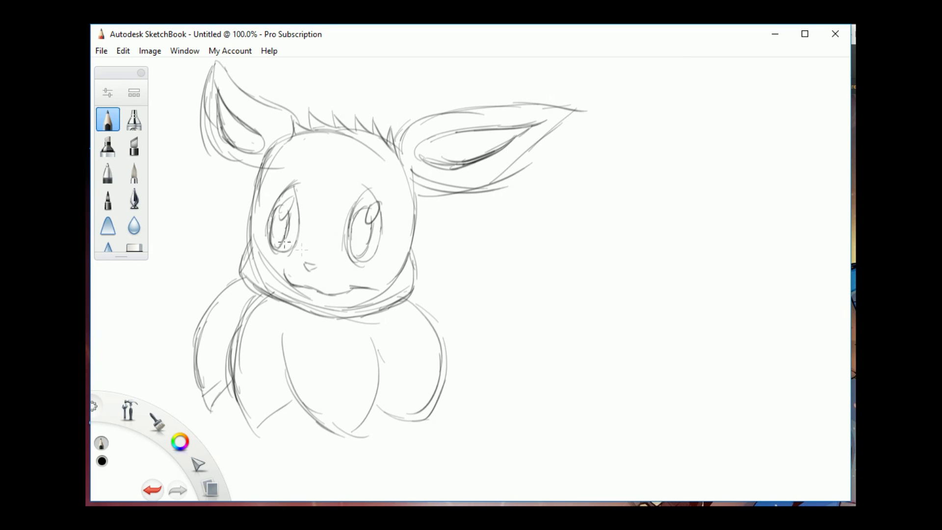
# Add a second outer edge to the right side of the fur collar and extend its middle lobe to a lower point.
pyautogui.moveTo(411, 296)
pyautogui.mouseDown()
pyautogui.moveTo(437, 310)
pyautogui.moveTo(439, 393)
pyautogui.moveTo(447, 342)
pyautogui.moveTo(442, 400)
pyautogui.mouseUp()
pyautogui.moveTo(284, 353)
pyautogui.mouseDown()
pyautogui.moveTo(303, 418)
pyautogui.moveTo(351, 454)
pyautogui.mouseUp()
pyautogui.moveTo(347, 450); pyautogui.dragTo(386, 385)
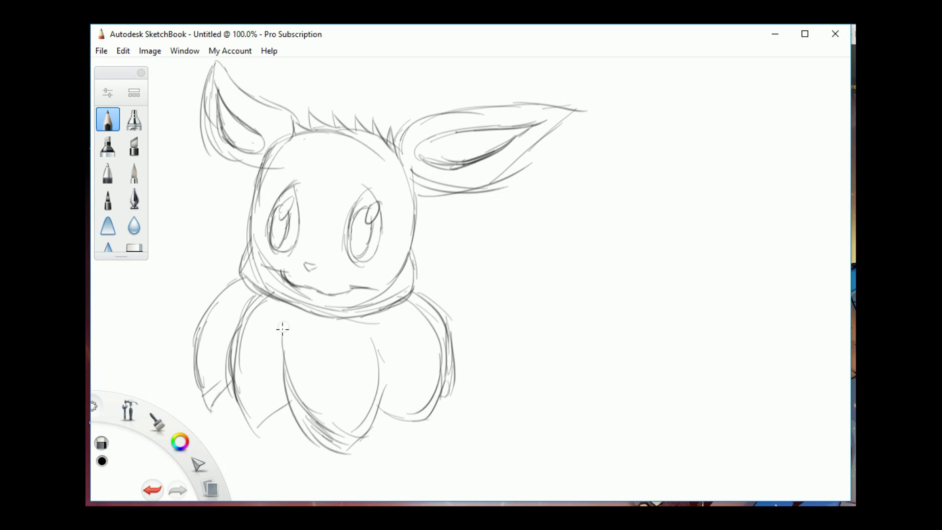
# Erase the overlapping inner lines of the collar's middle lobe and redraw its right edge.
pyautogui.moveTo(283, 332); pyautogui.dragTo(330, 441)
pyautogui.moveTo(377, 390); pyautogui.dragTo(350, 433)
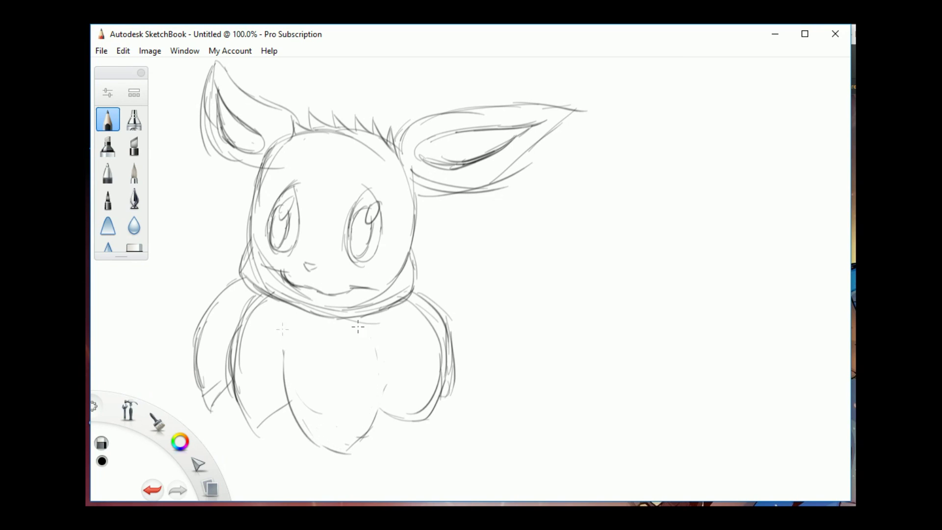
pyautogui.press('e')
pyautogui.moveTo(378, 347); pyautogui.dragTo(386, 366)
# Erase the stray construction lines around the jaw, the top and side of the head, and both ears.
pyautogui.press('e')
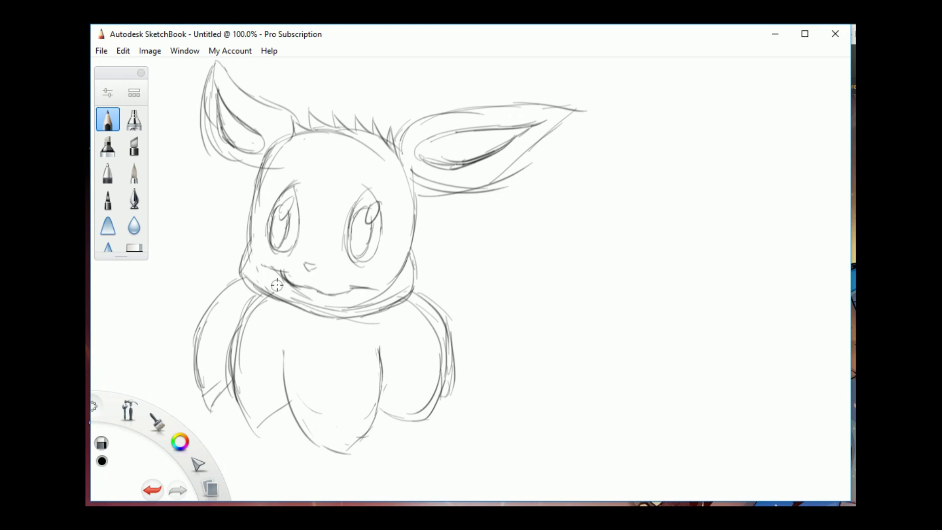
pyautogui.moveTo(277, 285); pyautogui.dragTo(346, 309)
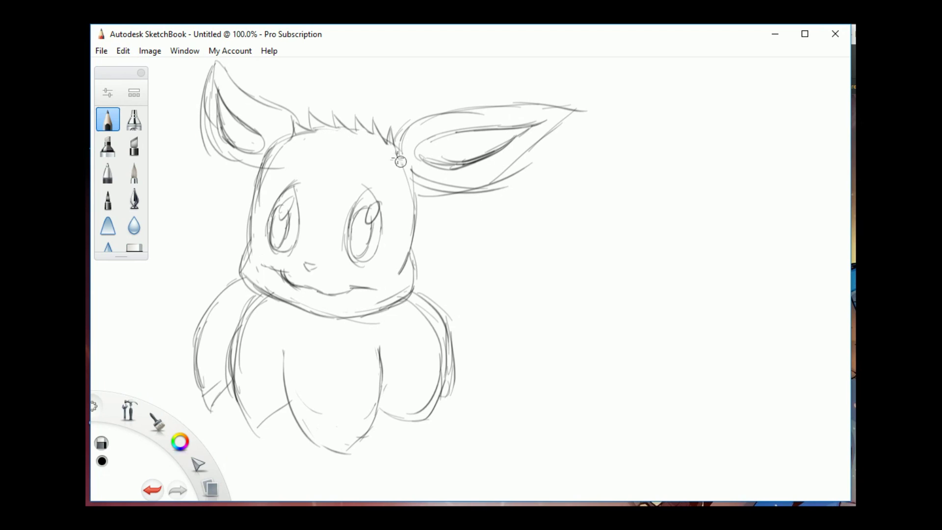
pyautogui.moveTo(401, 161)
pyautogui.mouseDown()
pyautogui.moveTo(431, 193)
pyautogui.moveTo(496, 192)
pyautogui.moveTo(529, 168)
pyautogui.mouseUp()
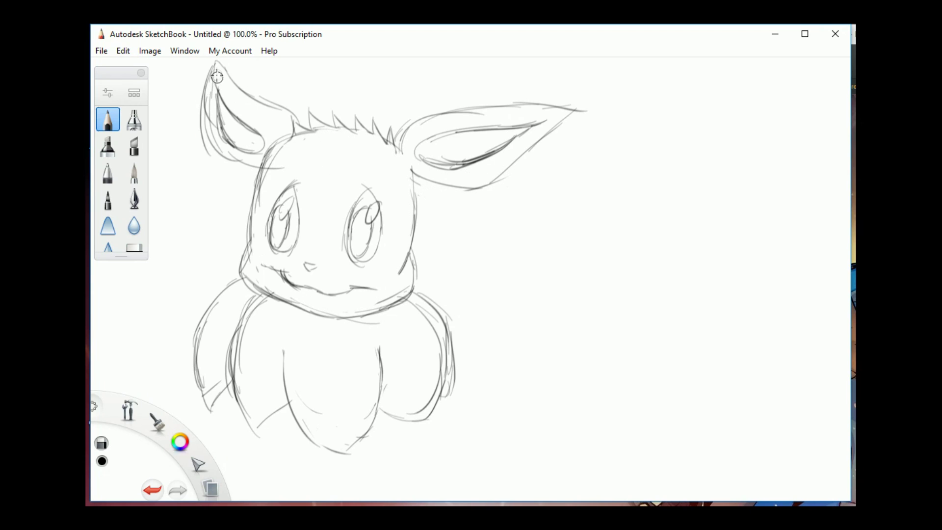
pyautogui.moveTo(217, 77); pyautogui.dragTo(213, 139)
pyautogui.moveTo(278, 154); pyautogui.dragTo(261, 198)
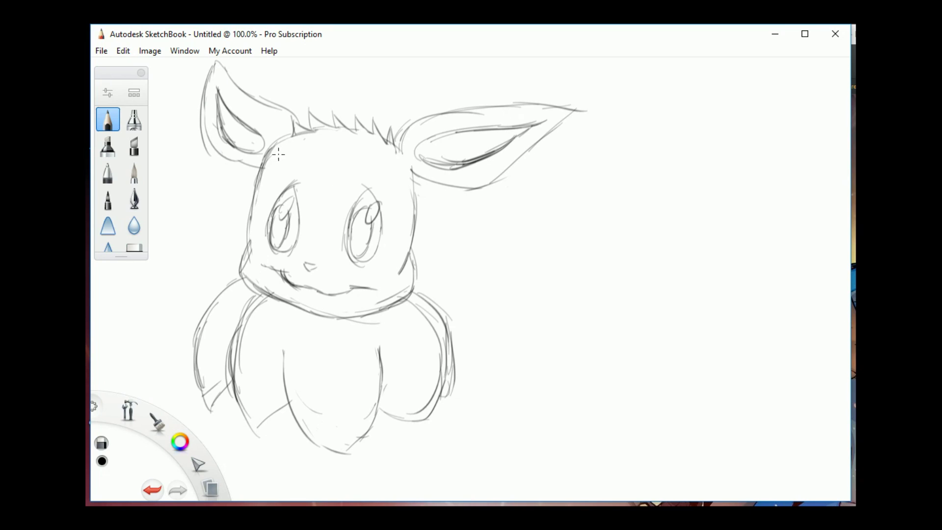
# Erase the doubled line on the collar's left lobe and redraw it as one darker edge.
pyautogui.moveTo(268, 294); pyautogui.dragTo(230, 367)
pyautogui.press('e')
pyautogui.press('e')
pyautogui.press('e')
pyautogui.moveTo(248, 308)
pyautogui.mouseDown()
pyautogui.moveTo(231, 378)
pyautogui.moveTo(236, 410)
pyautogui.mouseUp()
# Check the reference picture and add a pointed fur spike at the collar's right shoulder.
pyautogui.click(610, 515)
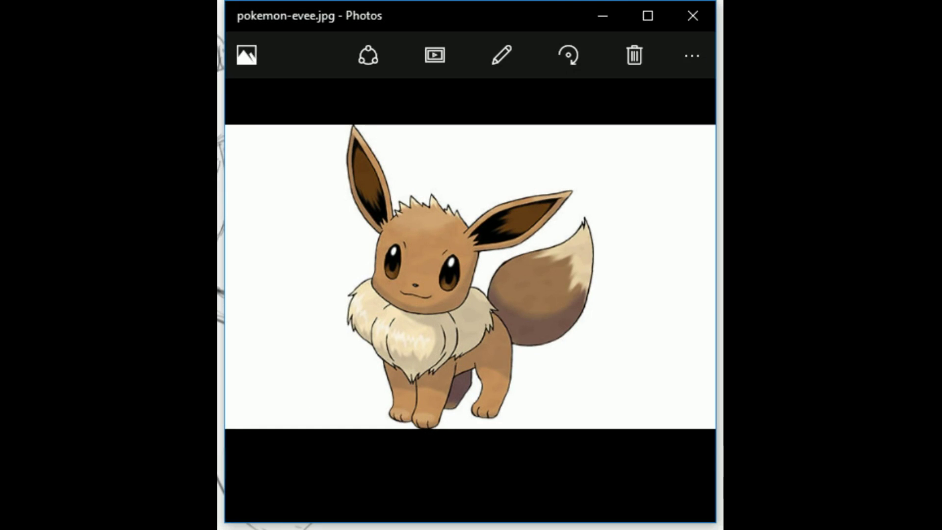
pyautogui.click(605, 15)
pyautogui.moveTo(411, 286)
pyautogui.mouseDown()
pyautogui.moveTo(432, 291)
pyautogui.moveTo(444, 325)
pyautogui.mouseUp()
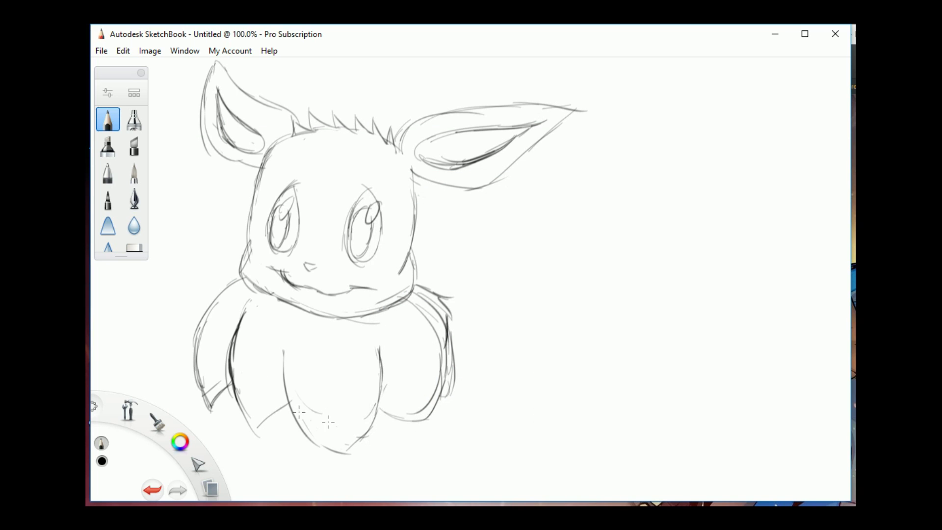
# Sketch the two front legs with rounded paws below the fur collar, following the reference picture.
pyautogui.hotkey('alt', 'Tab')
pyautogui.click(603, 18)
pyautogui.moveTo(417, 416); pyautogui.dragTo(398, 476)
pyautogui.moveTo(342, 440); pyautogui.dragTo(342, 475)
pyautogui.moveTo(326, 486); pyautogui.dragTo(354, 478)
pyautogui.moveTo(321, 484); pyautogui.dragTo(390, 490)
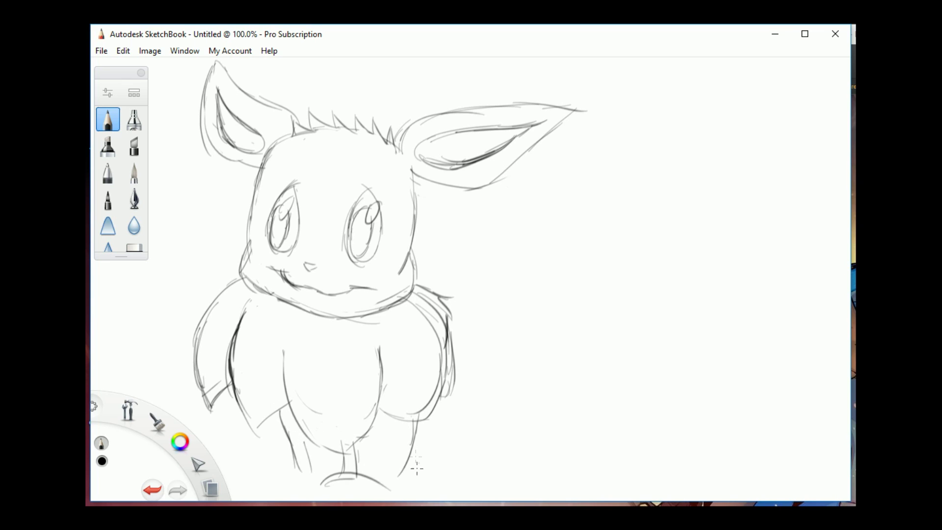
pyautogui.moveTo(422, 423); pyautogui.dragTo(400, 496)
pyautogui.moveTo(403, 483); pyautogui.dragTo(403, 500)
pyautogui.moveTo(276, 481); pyautogui.dragTo(267, 488)
pyautogui.moveTo(310, 470); pyautogui.dragTo(267, 493)
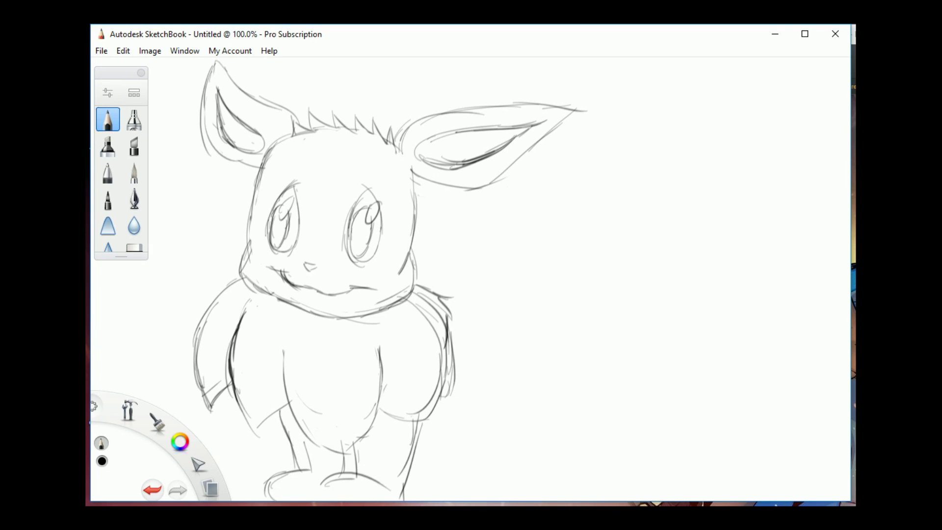
# Sketch the curved back behind the collar and the belly line behind the front legs, consulting the reference picture.
pyautogui.hotkey('alt', 'Tab')
pyautogui.click(601, 15)
pyautogui.moveTo(441, 297); pyautogui.dragTo(514, 350)
pyautogui.hotkey('alt', 'Tab')
pyautogui.click(604, 15)
pyautogui.moveTo(420, 445); pyautogui.dragTo(471, 428)
pyautogui.moveTo(436, 426); pyautogui.dragTo(500, 450)
# Sketch the rump and the hind leg with its paw, consulting the reference picture.
pyautogui.hotkey('alt', 'Tab')
pyautogui.click(604, 15)
pyautogui.moveTo(524, 368); pyautogui.dragTo(503, 478)
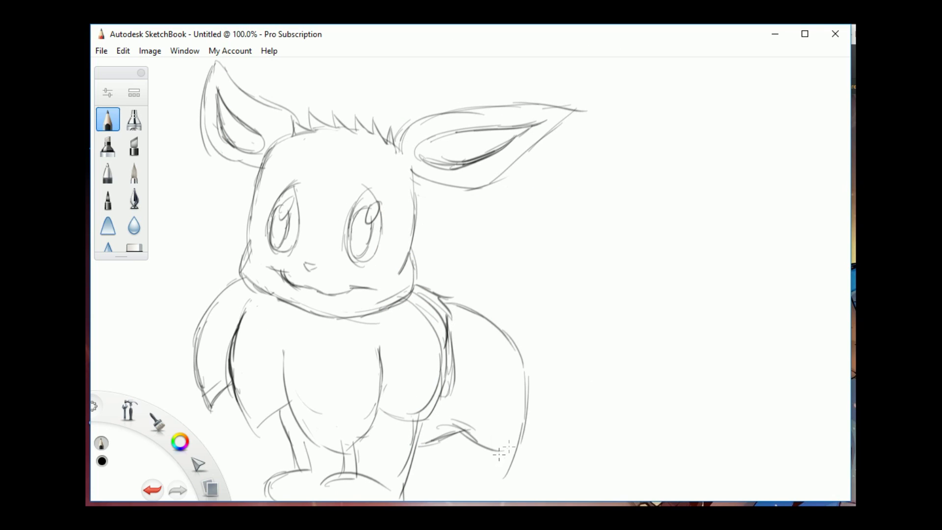
pyautogui.moveTo(452, 435); pyautogui.dragTo(455, 484)
pyautogui.moveTo(430, 495); pyautogui.dragTo(485, 478)
pyautogui.moveTo(524, 441); pyautogui.dragTo(506, 479)
pyautogui.moveTo(515, 451); pyautogui.dragTo(505, 501)
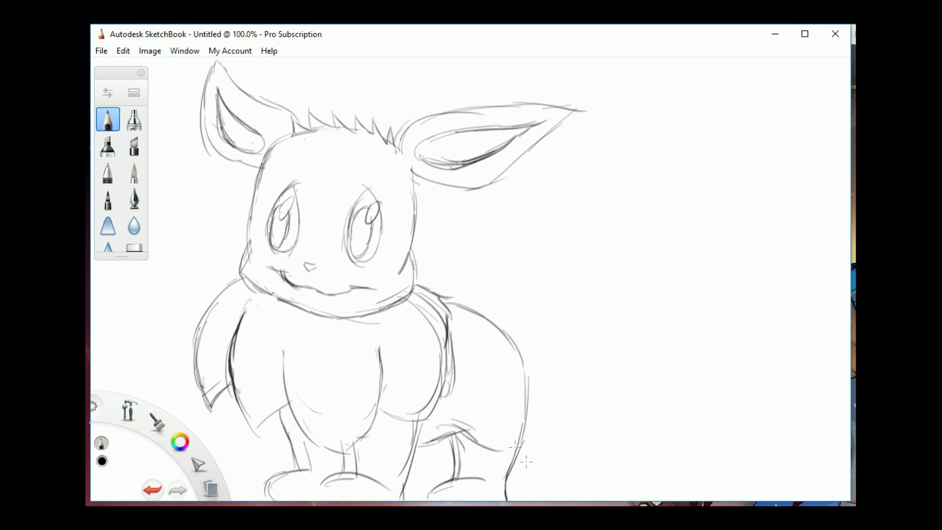
# Check the reference picture, darken the back curve and erase the stray line across the upper hind leg.
pyautogui.hotkey('alt', 'Tab')
pyautogui.click(603, 15)
pyautogui.moveTo(444, 298); pyautogui.dragTo(521, 353)
pyautogui.press('e')
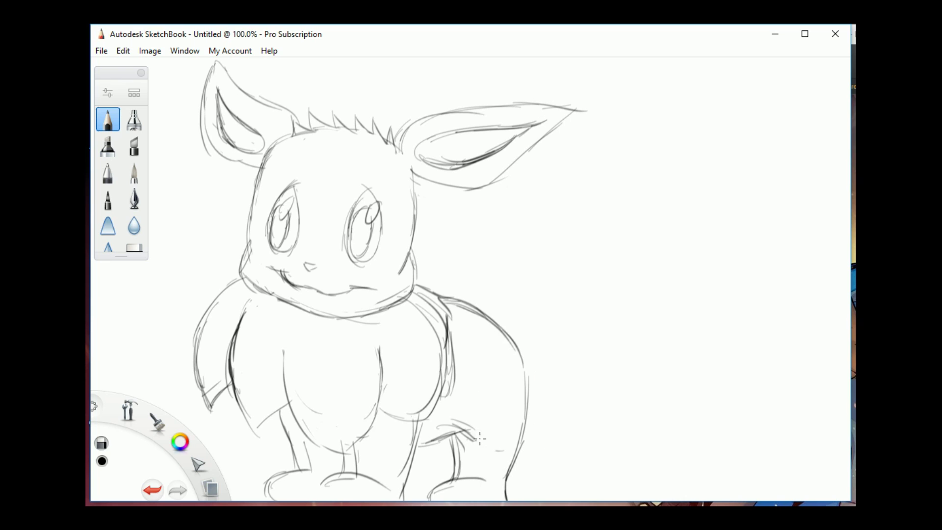
# Sketch a large bushy tail rising from the back to a pointed tip, modelled on the reference picture.
pyautogui.hotkey('alt', 'Tab')
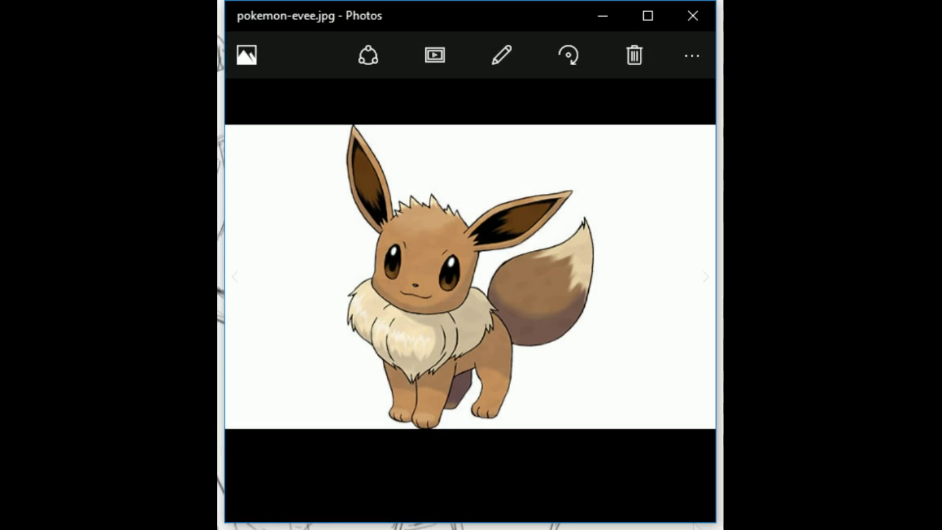
pyautogui.click(602, 14)
pyautogui.moveTo(445, 296); pyautogui.dragTo(568, 218)
pyautogui.moveTo(475, 259)
pyautogui.mouseDown()
pyautogui.moveTo(449, 296)
pyautogui.moveTo(567, 221)
pyautogui.mouseUp()
pyautogui.moveTo(501, 229)
pyautogui.mouseDown()
pyautogui.moveTo(639, 204)
pyautogui.moveTo(681, 180)
pyautogui.mouseUp()
pyautogui.moveTo(532, 374)
pyautogui.mouseDown()
pyautogui.moveTo(628, 344)
pyautogui.moveTo(676, 263)
pyautogui.mouseUp()
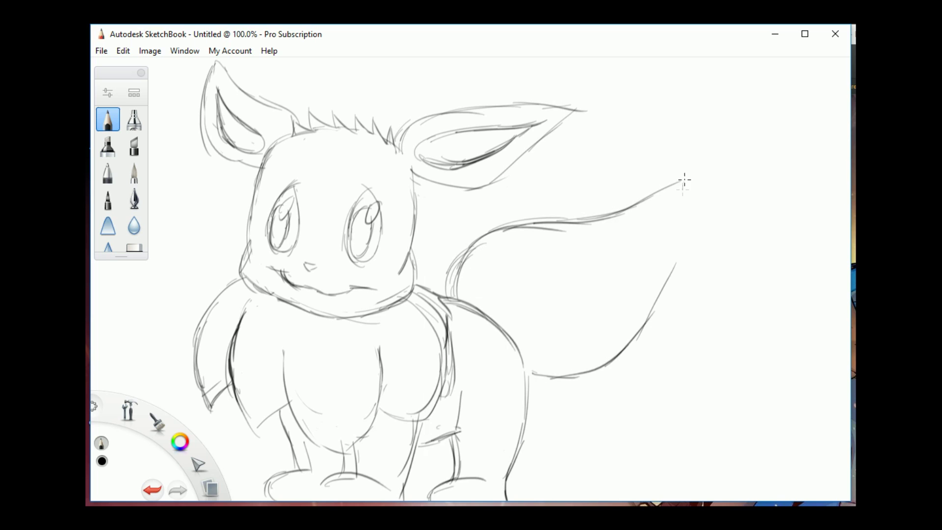
pyautogui.moveTo(682, 182); pyautogui.dragTo(665, 246)
pyautogui.moveTo(683, 197); pyautogui.dragTo(654, 312)
pyautogui.moveTo(589, 365); pyautogui.dragTo(666, 267)
pyautogui.moveTo(617, 358)
pyautogui.mouseDown()
pyautogui.moveTo(660, 291)
pyautogui.moveTo(546, 375)
pyautogui.mouseUp()
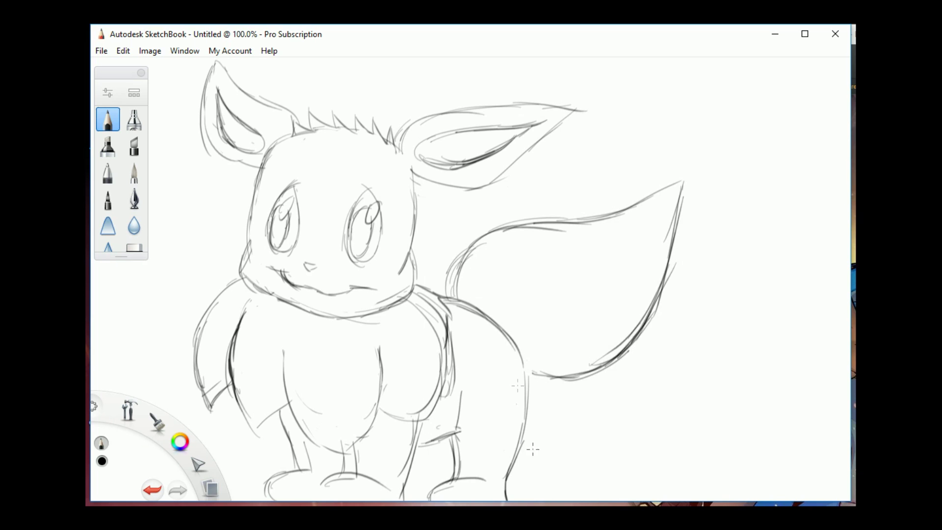
# Check the reference picture and draw the jagged fur boundary that separates the tail tip from the tail.
pyautogui.hotkey('alt', 'Tab')
pyautogui.click(602, 14)
pyautogui.moveTo(587, 225); pyautogui.dragTo(553, 240)
pyautogui.moveTo(615, 226); pyautogui.dragTo(572, 269)
pyautogui.moveTo(635, 245); pyautogui.dragTo(577, 287)
pyautogui.moveTo(619, 322); pyautogui.dragTo(657, 275)
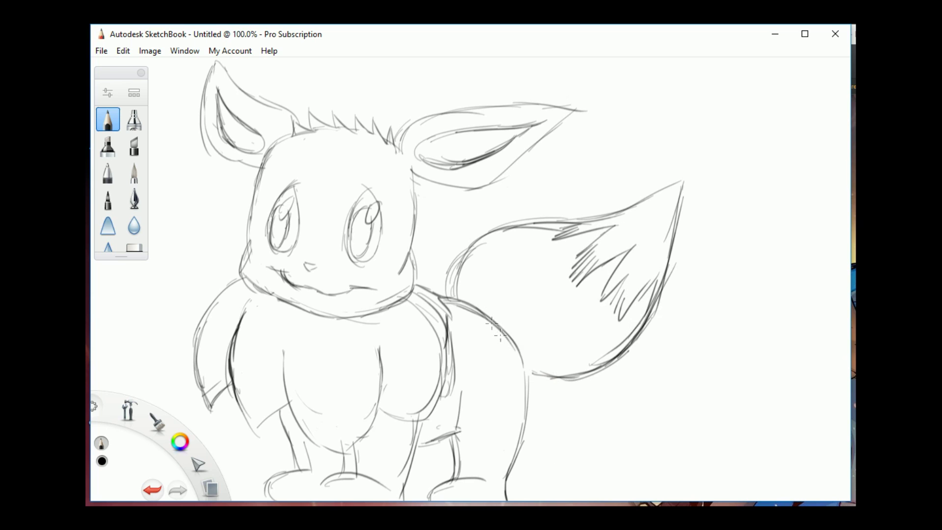
# Add toe lines to the paws and darken the collar's right lobe with pointed fur edges.
pyautogui.moveTo(280, 482)
pyautogui.mouseDown()
pyautogui.moveTo(237, 510)
pyautogui.moveTo(263, 511)
pyautogui.mouseUp()
pyautogui.moveTo(412, 280)
pyautogui.mouseDown()
pyautogui.moveTo(449, 314)
pyautogui.moveTo(444, 403)
pyautogui.mouseUp()
pyautogui.moveTo(451, 363)
pyautogui.mouseDown()
pyautogui.moveTo(432, 412)
pyautogui.moveTo(408, 427)
pyautogui.moveTo(423, 430)
pyautogui.mouseUp()
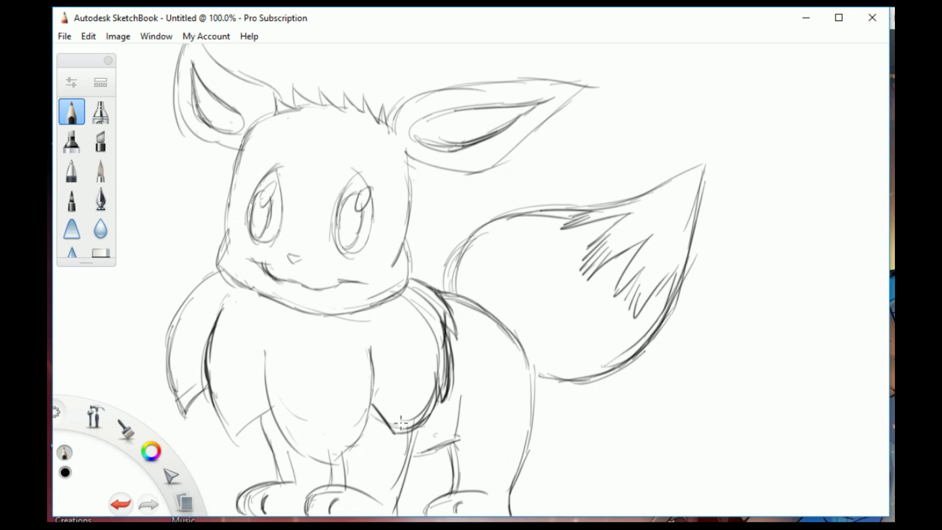
# Darken both edges of the collar's middle lobe down to its lower point.
pyautogui.moveTo(373, 349); pyautogui.dragTo(377, 417)
pyautogui.moveTo(265, 377); pyautogui.dragTo(284, 444)
pyautogui.moveTo(268, 395); pyautogui.dragTo(312, 461)
pyautogui.moveTo(294, 421); pyautogui.dragTo(305, 451)
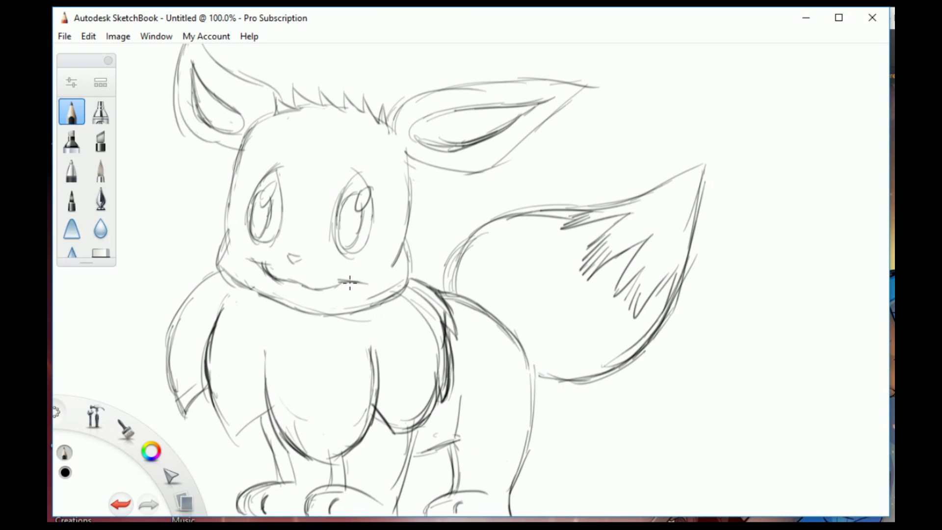
# Erase the stray lines under the chin and right shoulder, and shade a thick shadow beneath the collar's middle lobe.
pyautogui.press('e')
pyautogui.moveTo(359, 321); pyautogui.dragTo(333, 317)
pyautogui.moveTo(420, 304); pyautogui.dragTo(393, 294)
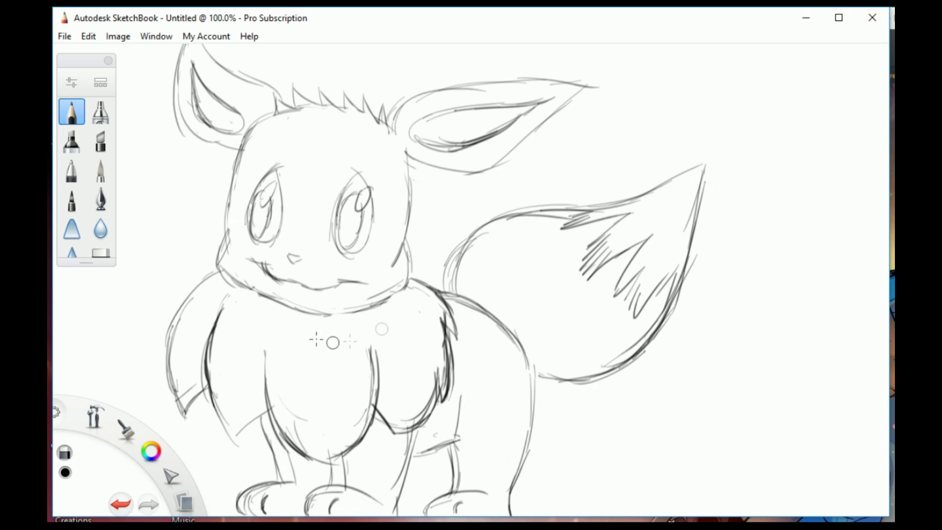
pyautogui.press('e')
pyautogui.moveTo(273, 418)
pyautogui.mouseDown()
pyautogui.moveTo(299, 456)
pyautogui.moveTo(324, 465)
pyautogui.moveTo(268, 414)
pyautogui.moveTo(276, 437)
pyautogui.moveTo(335, 478)
pyautogui.mouseUp()
# Fill both pupils with dark shading and darken the eye outlines.
pyautogui.moveTo(345, 208)
pyautogui.mouseDown()
pyautogui.moveTo(354, 230)
pyautogui.moveTo(346, 234)
pyautogui.moveTo(344, 221)
pyautogui.mouseUp()
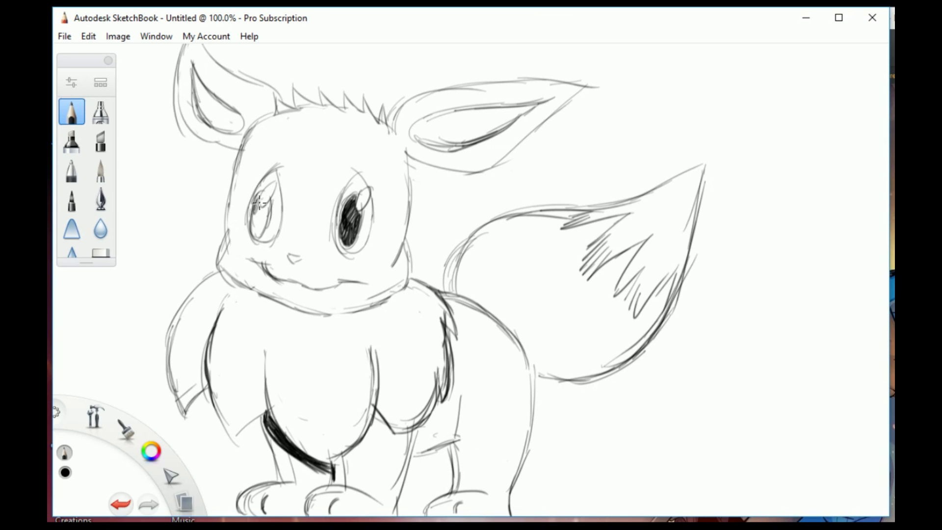
pyautogui.moveTo(259, 201)
pyautogui.mouseDown()
pyautogui.moveTo(264, 221)
pyautogui.moveTo(270, 189)
pyautogui.moveTo(262, 195)
pyautogui.mouseUp()
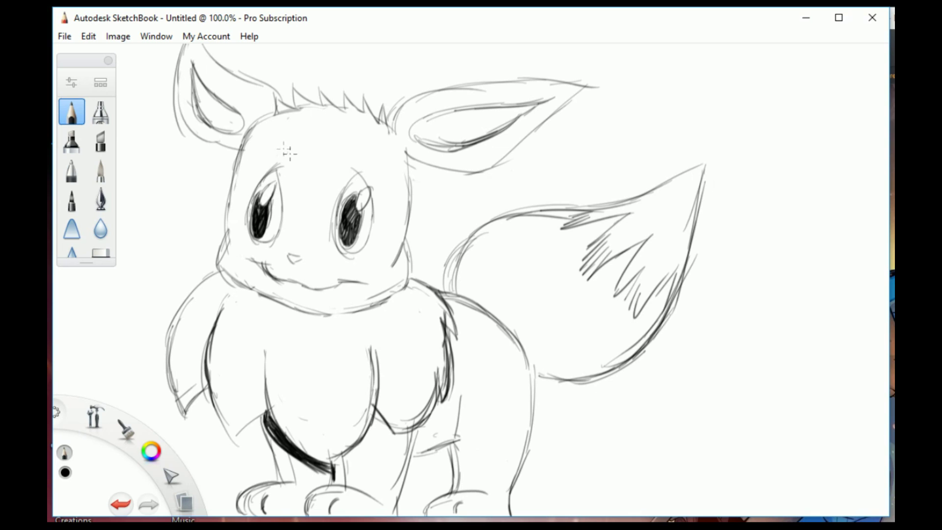
pyautogui.moveTo(339, 189)
pyautogui.mouseDown()
pyautogui.moveTo(356, 173)
pyautogui.moveTo(332, 228)
pyautogui.moveTo(343, 184)
pyautogui.moveTo(371, 198)
pyautogui.moveTo(282, 179)
pyautogui.moveTo(280, 199)
pyautogui.mouseUp()
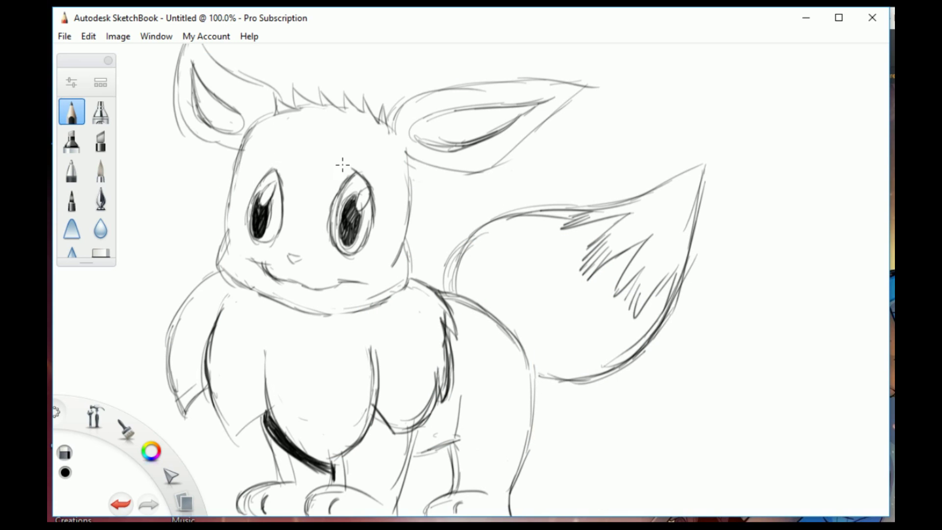
# Erase both eyes and redraw them as taller ovals higher on the face, adding a few strokes to the right cheek.
pyautogui.moveTo(271, 180)
pyautogui.mouseDown()
pyautogui.moveTo(267, 169)
pyautogui.moveTo(274, 243)
pyautogui.mouseUp()
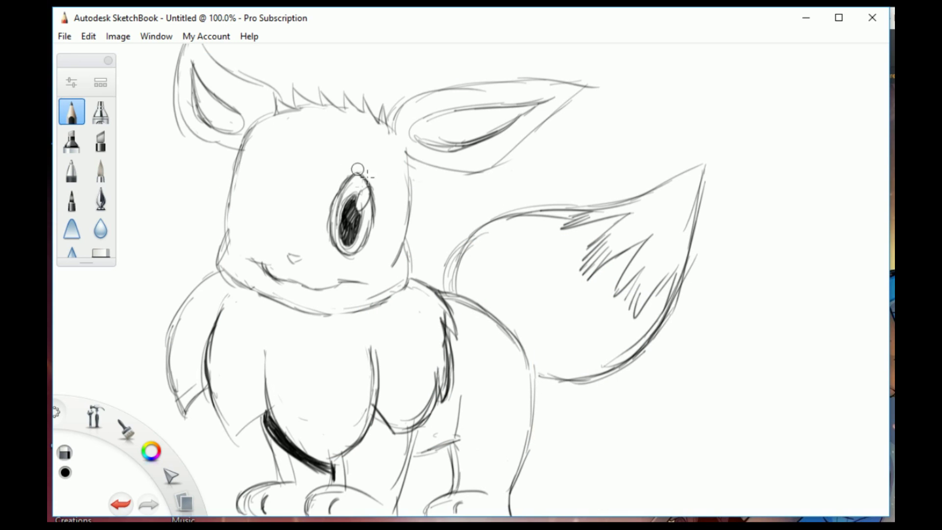
pyautogui.moveTo(357, 172)
pyautogui.mouseDown()
pyautogui.moveTo(362, 186)
pyautogui.moveTo(350, 193)
pyautogui.mouseUp()
pyautogui.moveTo(282, 237)
pyautogui.mouseDown()
pyautogui.moveTo(269, 211)
pyautogui.moveTo(305, 177)
pyautogui.moveTo(307, 215)
pyautogui.moveTo(289, 241)
pyautogui.mouseUp()
pyautogui.moveTo(332, 219)
pyautogui.mouseDown()
pyautogui.moveTo(356, 151)
pyautogui.moveTo(375, 201)
pyautogui.moveTo(372, 238)
pyautogui.moveTo(356, 253)
pyautogui.moveTo(400, 241)
pyautogui.mouseUp()
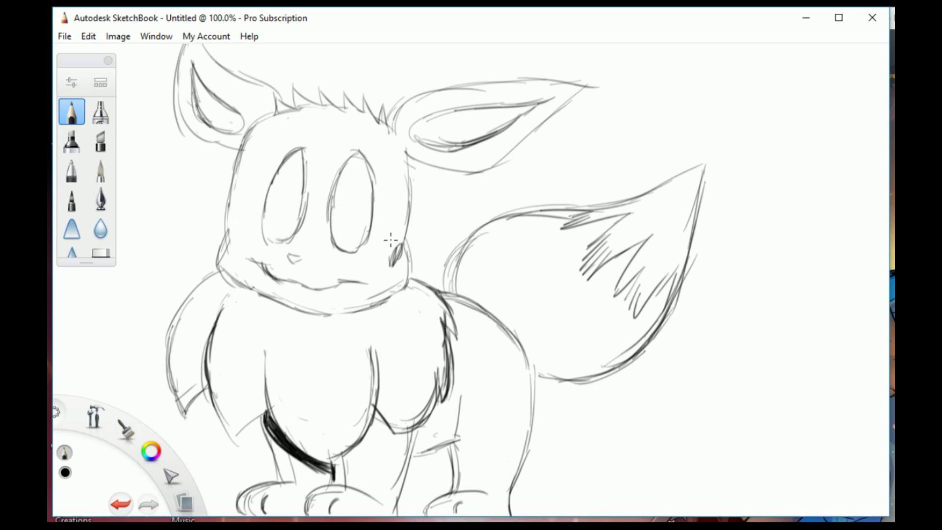
# Draw a rounded highlight and a dark shaded pupil inside each of the new eyes.
pyautogui.press('e')
pyautogui.moveTo(360, 186); pyautogui.dragTo(354, 228)
pyautogui.moveTo(360, 163); pyautogui.dragTo(362, 236)
pyautogui.moveTo(366, 195)
pyautogui.mouseDown()
pyautogui.moveTo(357, 216)
pyautogui.moveTo(371, 188)
pyautogui.mouseUp()
pyautogui.moveTo(295, 157)
pyautogui.mouseDown()
pyautogui.moveTo(285, 230)
pyautogui.moveTo(296, 203)
pyautogui.mouseUp()
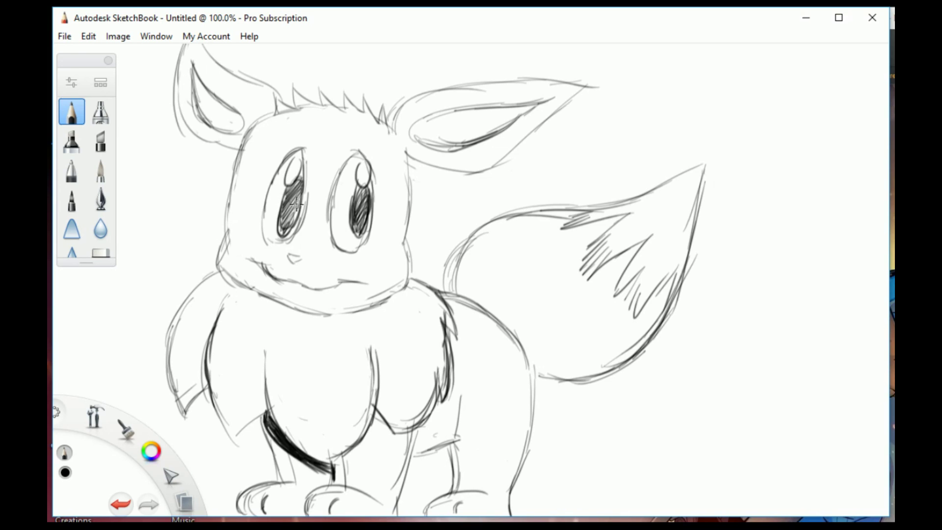
# Add a curved muzzle line above the nose and darken the mouth, the jaw and the right side of the head.
pyautogui.moveTo(278, 245)
pyautogui.mouseDown()
pyautogui.moveTo(296, 256)
pyautogui.moveTo(286, 284)
pyautogui.moveTo(368, 282)
pyautogui.mouseUp()
pyautogui.moveTo(227, 235)
pyautogui.mouseDown()
pyautogui.moveTo(216, 265)
pyautogui.moveTo(310, 314)
pyautogui.moveTo(412, 246)
pyautogui.moveTo(393, 295)
pyautogui.moveTo(380, 299)
pyautogui.mouseUp()
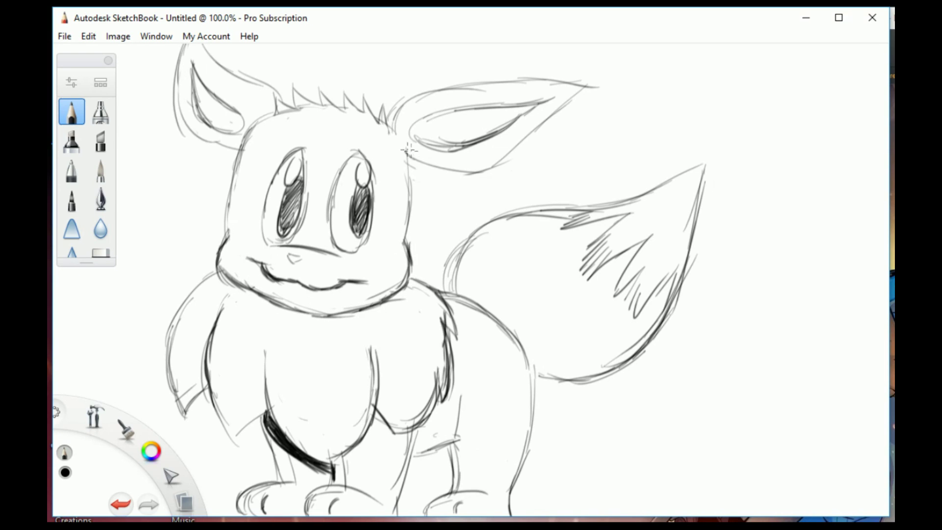
pyautogui.moveTo(408, 152); pyautogui.dragTo(412, 231)
pyautogui.moveTo(410, 189); pyautogui.dragTo(403, 244)
# Erase the leftover head line beneath the spiky hair tuft.
pyautogui.press('e')
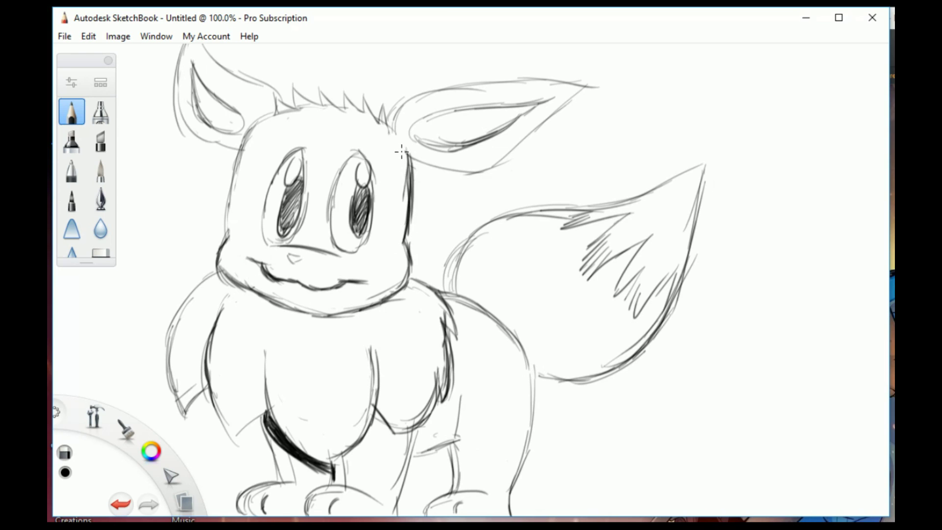
pyautogui.press('e')
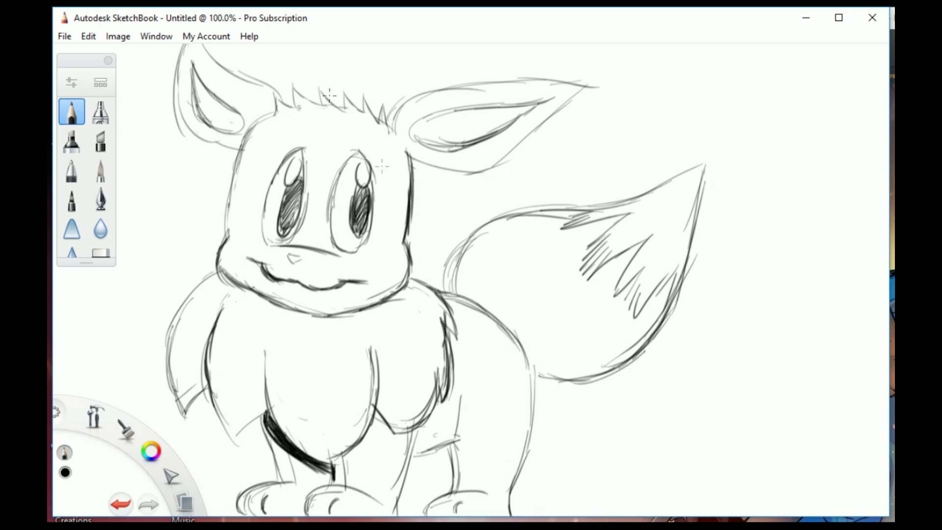
# Check the Eevee reference picture in Photos, return to SketchBook and erase the old inner lines of both ears.
pyautogui.hotkey('alt', 'Tab')
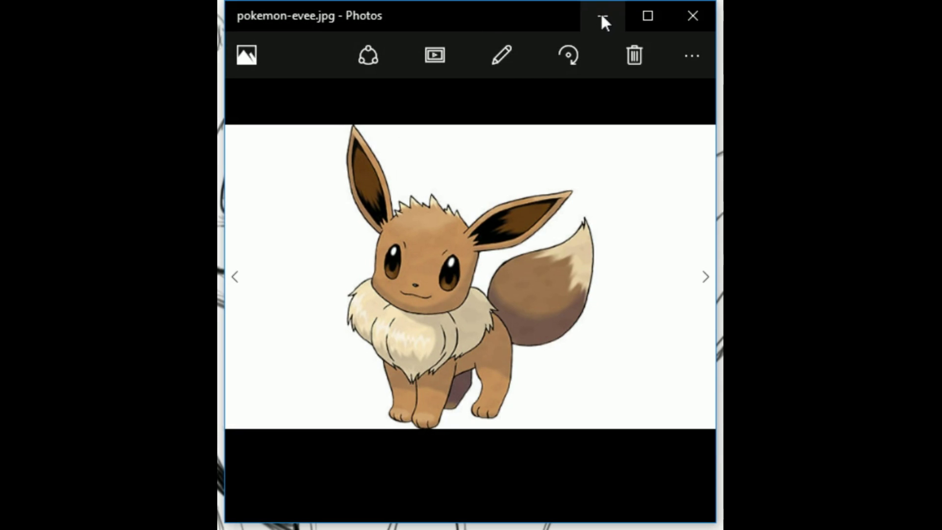
pyautogui.click(601, 15)
pyautogui.press('e')
pyautogui.moveTo(459, 142)
pyautogui.mouseDown()
pyautogui.moveTo(448, 132)
pyautogui.moveTo(417, 137)
pyautogui.mouseUp()
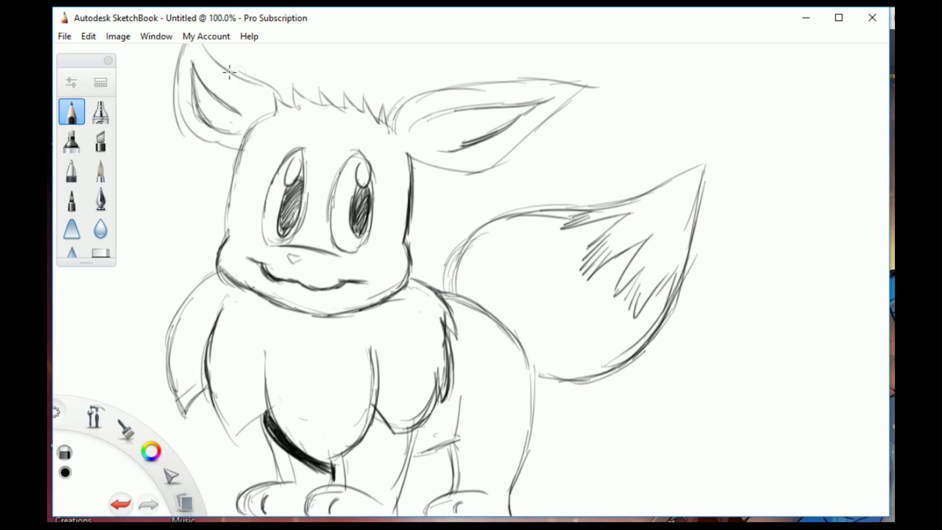
pyautogui.moveTo(227, 69); pyautogui.dragTo(238, 83)
pyautogui.moveTo(411, 131)
pyautogui.mouseDown()
pyautogui.moveTo(459, 147)
pyautogui.moveTo(431, 153)
pyautogui.moveTo(452, 114)
pyautogui.moveTo(505, 106)
pyautogui.moveTo(486, 139)
pyautogui.moveTo(511, 109)
pyautogui.moveTo(540, 102)
pyautogui.mouseUp()
# Redraw the right ear's inner shape with jagged fur at its base and add a tighter lower ear outline.
pyautogui.press('e')
pyautogui.press('e')
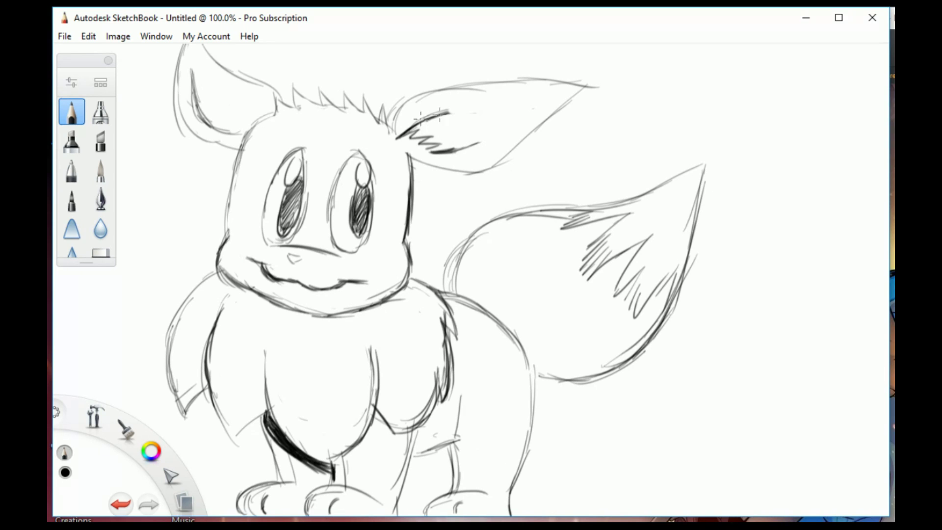
pyautogui.moveTo(399, 135)
pyautogui.mouseDown()
pyautogui.moveTo(490, 104)
pyautogui.moveTo(562, 96)
pyautogui.moveTo(426, 153)
pyautogui.mouseUp()
pyautogui.moveTo(539, 125); pyautogui.dragTo(441, 164)
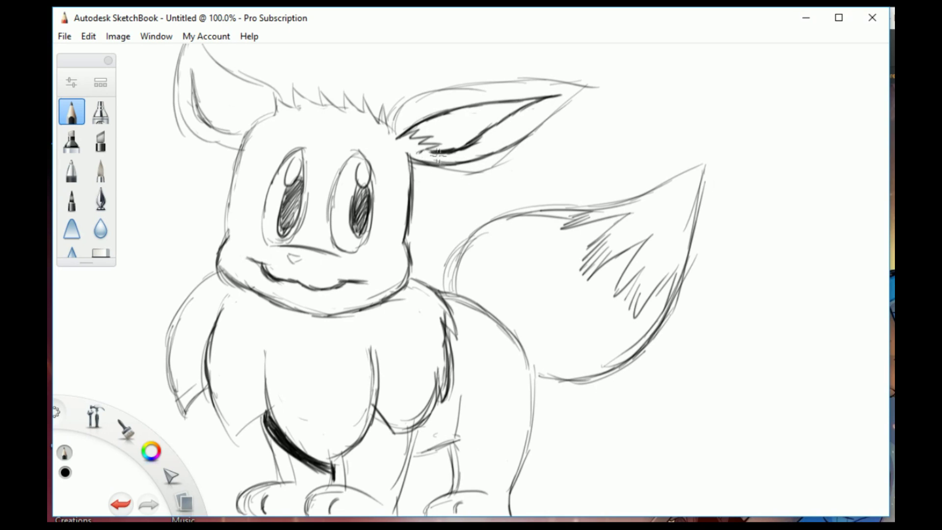
# Erase the right ear's surplus outer lines and redraw its upper edge as a darker curve out to the tip.
pyautogui.press('e')
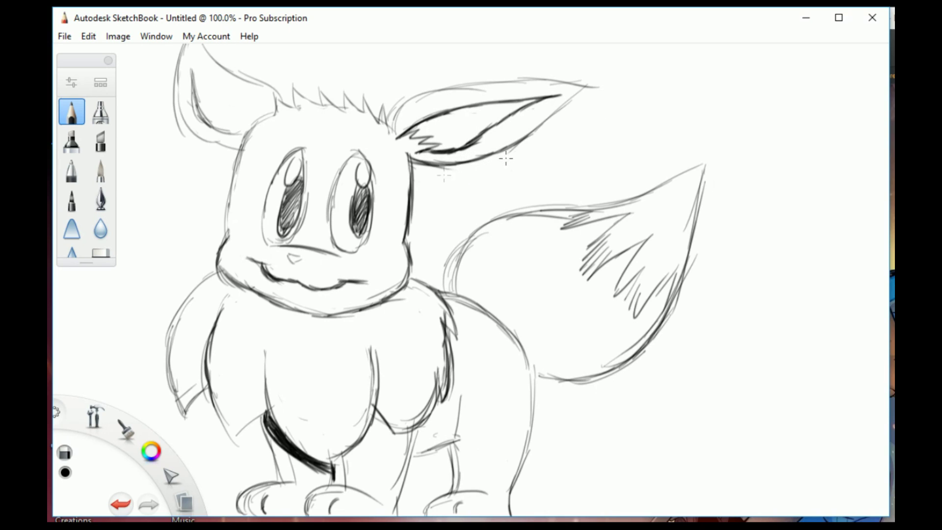
pyautogui.moveTo(483, 89)
pyautogui.mouseDown()
pyautogui.moveTo(392, 122)
pyautogui.moveTo(444, 96)
pyautogui.mouseUp()
pyautogui.press('e')
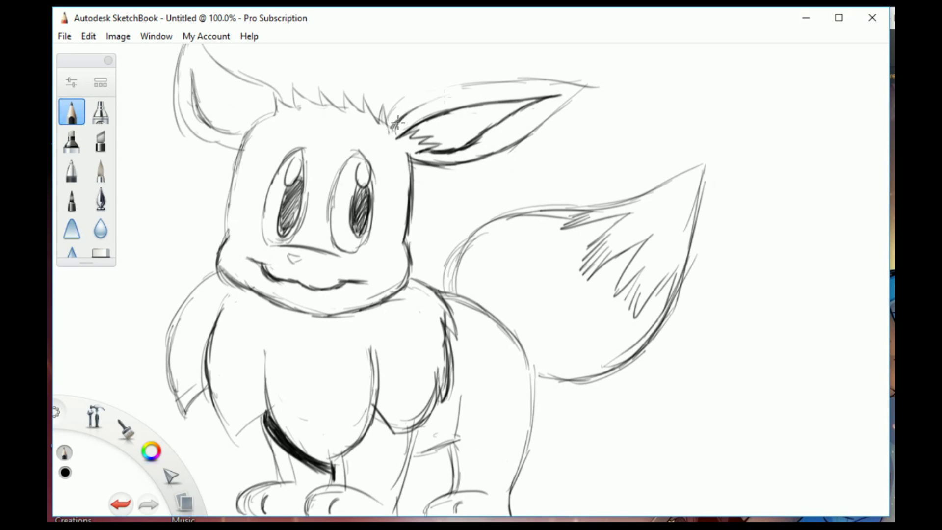
pyautogui.moveTo(398, 120); pyautogui.dragTo(552, 84)
pyautogui.moveTo(485, 86); pyautogui.dragTo(587, 88)
# Erase the whole left ear and redraw its outline as a longer pointed shape leaning outward.
pyautogui.press('e')
pyautogui.moveTo(208, 50)
pyautogui.mouseDown()
pyautogui.moveTo(272, 89)
pyautogui.moveTo(206, 141)
pyautogui.mouseUp()
pyautogui.moveTo(192, 70); pyautogui.dragTo(234, 131)
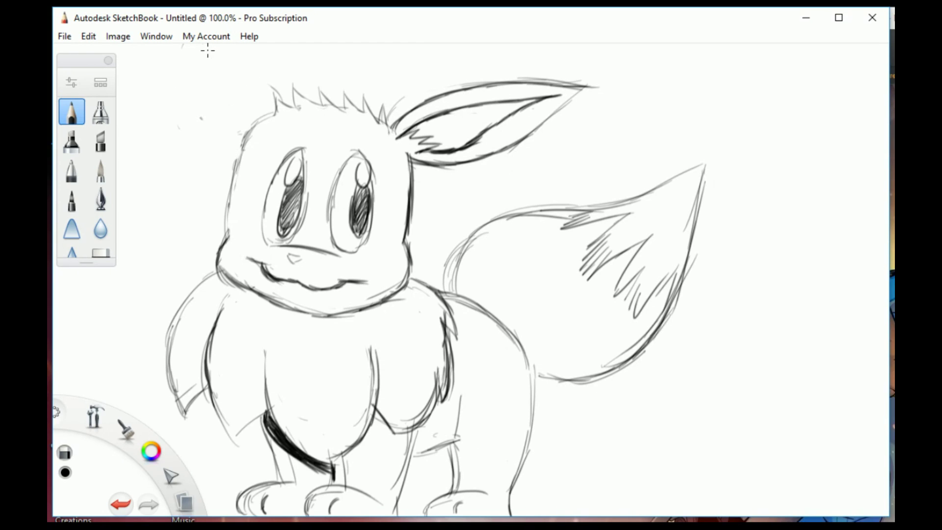
pyautogui.press('e')
pyautogui.moveTo(156, 58)
pyautogui.mouseDown()
pyautogui.moveTo(195, 65)
pyautogui.moveTo(273, 113)
pyautogui.moveTo(208, 60)
pyautogui.moveTo(142, 48)
pyautogui.mouseUp()
pyautogui.moveTo(196, 60)
pyautogui.mouseDown()
pyautogui.moveTo(126, 45)
pyautogui.moveTo(196, 139)
pyautogui.moveTo(244, 141)
pyautogui.mouseUp()
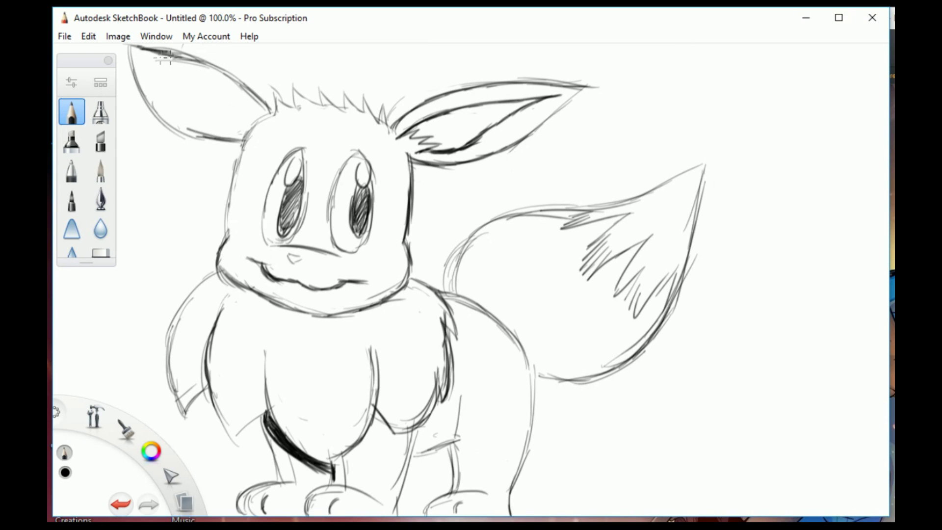
# Draw the left ear's inner shape with jagged fur at its base and darken the lower ear edge.
pyautogui.moveTo(155, 59)
pyautogui.mouseDown()
pyautogui.moveTo(227, 81)
pyautogui.moveTo(251, 110)
pyautogui.mouseUp()
pyautogui.moveTo(168, 61)
pyautogui.mouseDown()
pyautogui.moveTo(144, 59)
pyautogui.moveTo(200, 126)
pyautogui.mouseUp()
pyautogui.moveTo(230, 141)
pyautogui.mouseDown()
pyautogui.moveTo(199, 135)
pyautogui.moveTo(240, 145)
pyautogui.mouseUp()
pyautogui.moveTo(196, 125)
pyautogui.mouseDown()
pyautogui.moveTo(243, 137)
pyautogui.moveTo(226, 123)
pyautogui.mouseUp()
pyautogui.moveTo(227, 123); pyautogui.dragTo(255, 121)
# Clean up the left ear's lower edge and darken the left side of the head up to the ear.
pyautogui.press('e')
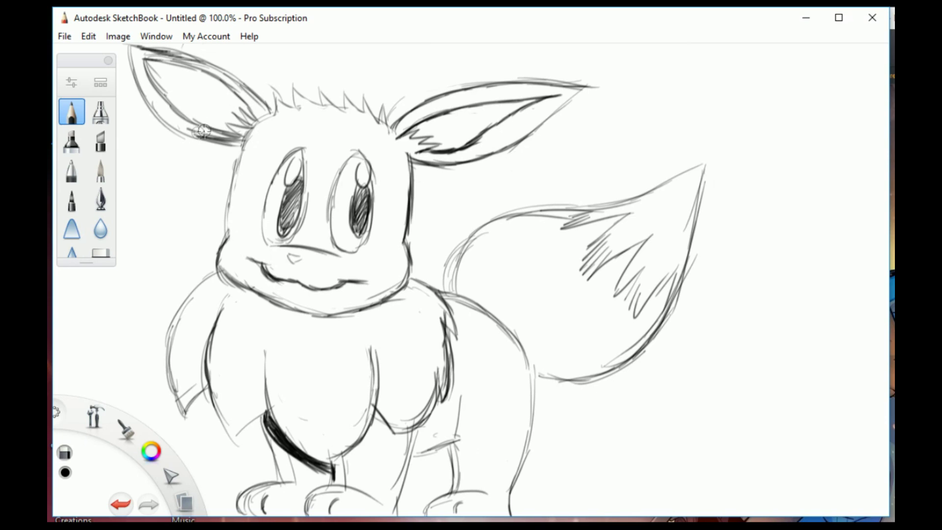
pyautogui.press('e')
pyautogui.moveTo(201, 131)
pyautogui.mouseDown()
pyautogui.moveTo(244, 148)
pyautogui.moveTo(229, 235)
pyautogui.mouseUp()
pyautogui.moveTo(246, 149); pyautogui.dragTo(230, 233)
pyautogui.moveTo(243, 151); pyautogui.dragTo(258, 121)
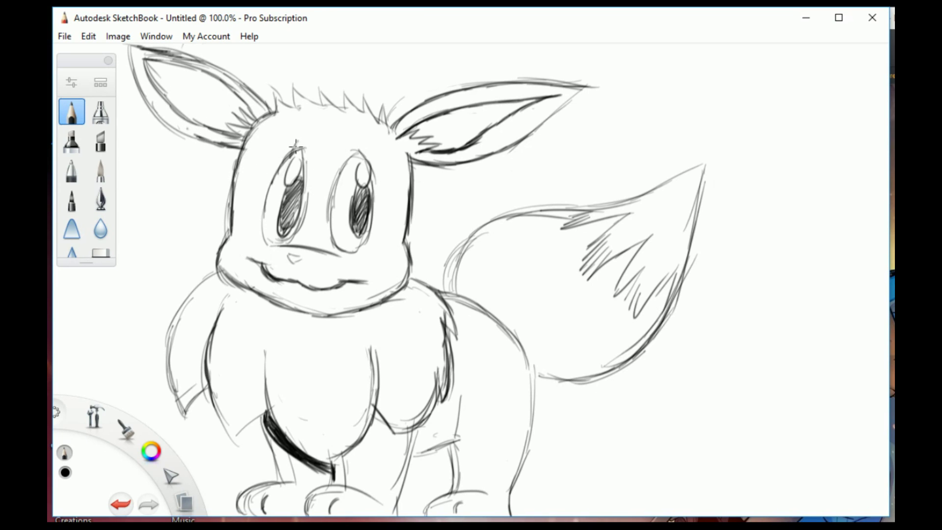
# Erase both eyes, the nose and the mouth, leaving the face blank inside the head outline.
pyautogui.press('e')
pyautogui.moveTo(295, 147)
pyautogui.mouseDown()
pyautogui.moveTo(275, 230)
pyautogui.moveTo(295, 245)
pyautogui.mouseUp()
pyautogui.moveTo(291, 260)
pyautogui.mouseDown()
pyautogui.moveTo(256, 279)
pyautogui.moveTo(366, 282)
pyautogui.moveTo(338, 255)
pyautogui.mouseUp()
pyautogui.moveTo(307, 193); pyautogui.dragTo(299, 231)
pyautogui.moveTo(351, 154); pyautogui.dragTo(339, 246)
pyautogui.moveTo(363, 167)
pyautogui.mouseDown()
pyautogui.moveTo(356, 243)
pyautogui.moveTo(366, 245)
pyautogui.mouseUp()
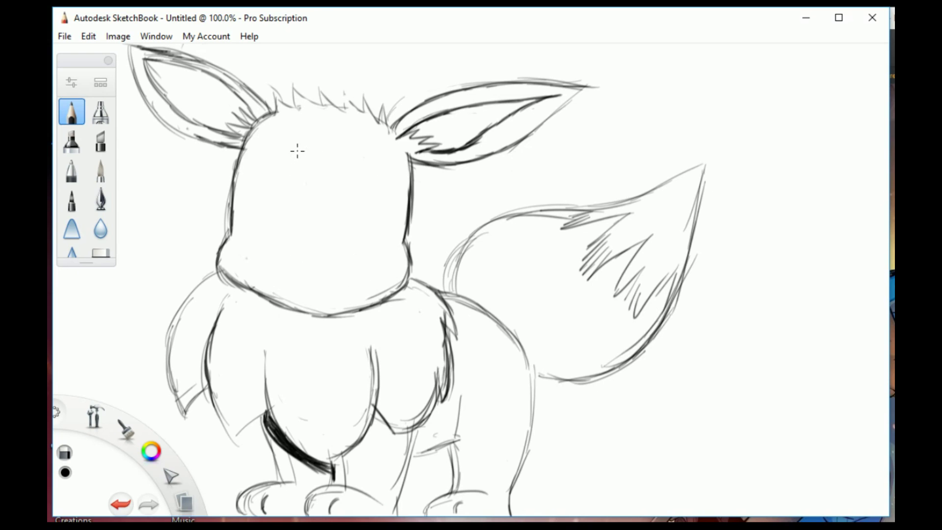
# Draw a small triangular nose further left on the face and outline a wide right eye and a narrower left eye.
pyautogui.moveTo(258, 242)
pyautogui.mouseDown()
pyautogui.moveTo(300, 239)
pyautogui.moveTo(285, 254)
pyautogui.mouseUp()
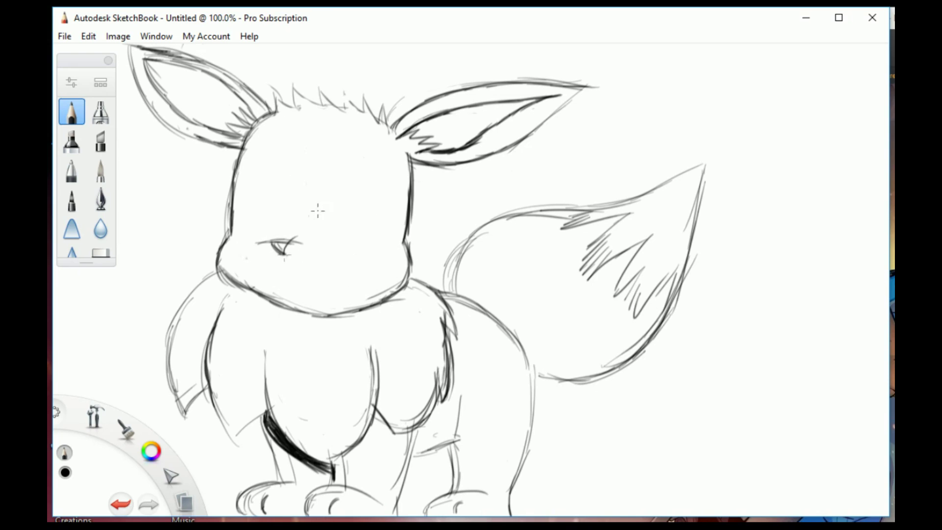
pyautogui.moveTo(320, 223)
pyautogui.mouseDown()
pyautogui.moveTo(347, 139)
pyautogui.moveTo(322, 238)
pyautogui.mouseUp()
pyautogui.moveTo(361, 181); pyautogui.dragTo(352, 237)
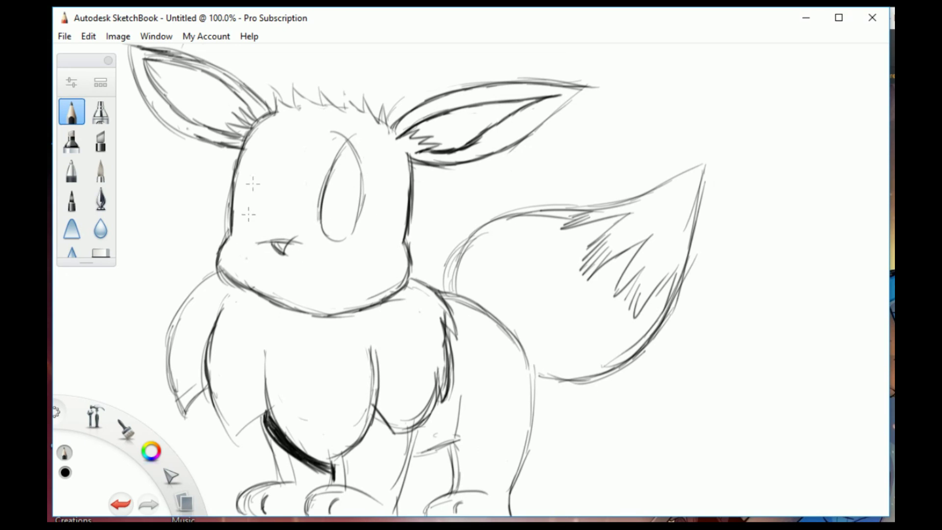
pyautogui.moveTo(259, 156); pyautogui.dragTo(247, 227)
pyautogui.moveTo(267, 147); pyautogui.dragTo(268, 206)
pyautogui.moveTo(267, 169); pyautogui.dragTo(267, 217)
pyautogui.moveTo(268, 191); pyautogui.dragTo(245, 235)
# Add an oval highlight and a shaded pupil inside each of the two eyes.
pyautogui.moveTo(345, 166); pyautogui.dragTo(337, 194)
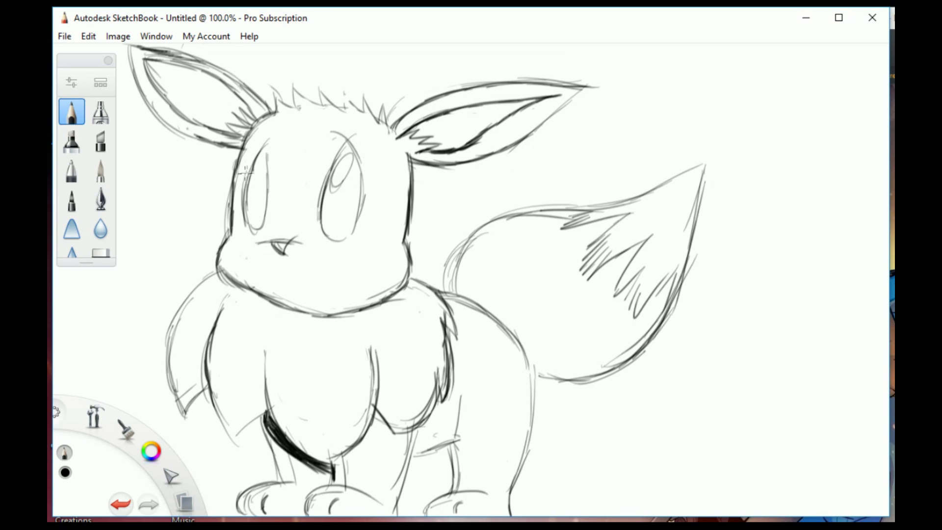
pyautogui.moveTo(257, 159); pyautogui.dragTo(251, 186)
pyautogui.moveTo(330, 185); pyautogui.dragTo(339, 221)
pyautogui.moveTo(344, 169); pyautogui.dragTo(334, 221)
pyautogui.moveTo(252, 194)
pyautogui.mouseDown()
pyautogui.moveTo(253, 182)
pyautogui.moveTo(259, 216)
pyautogui.mouseUp()
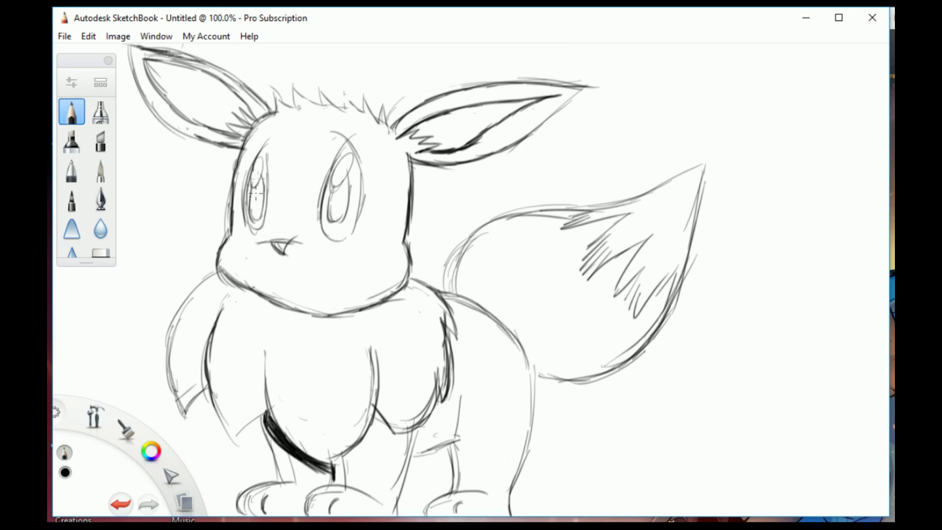
pyautogui.moveTo(262, 175); pyautogui.dragTo(257, 223)
pyautogui.moveTo(348, 181); pyautogui.dragTo(337, 200)
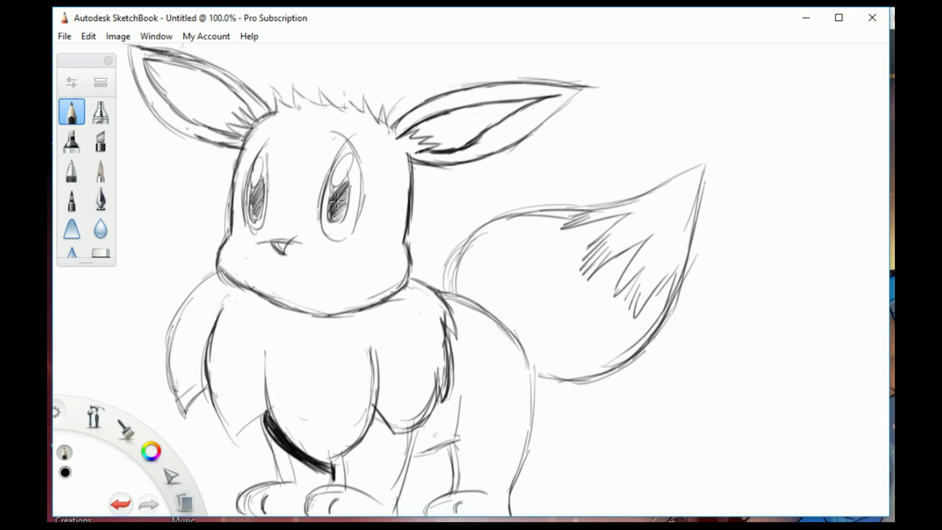
# Draw a wavy mouth below the nose, clean up its left corner and reinforce the back line behind the collar.
pyautogui.moveTo(256, 264); pyautogui.dragTo(318, 285)
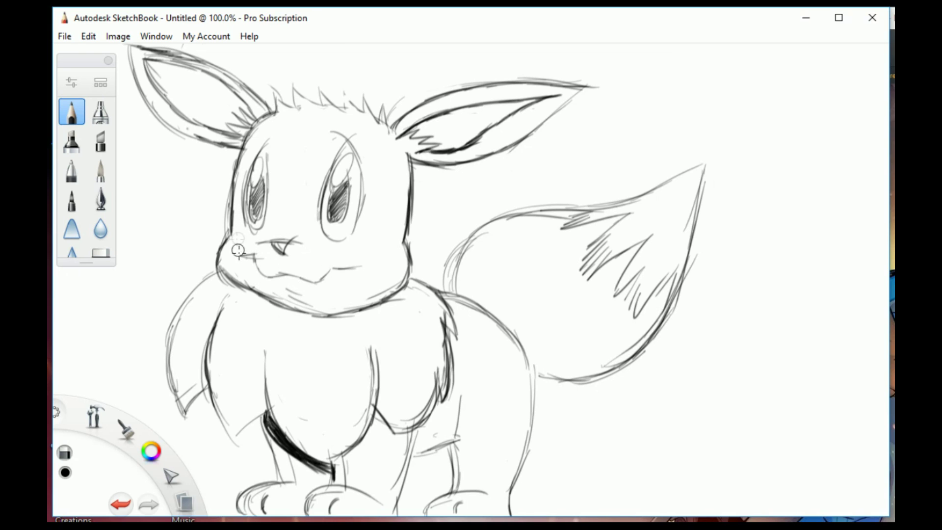
pyautogui.moveTo(238, 252); pyautogui.dragTo(250, 255)
pyautogui.moveTo(465, 300); pyautogui.dragTo(493, 321)
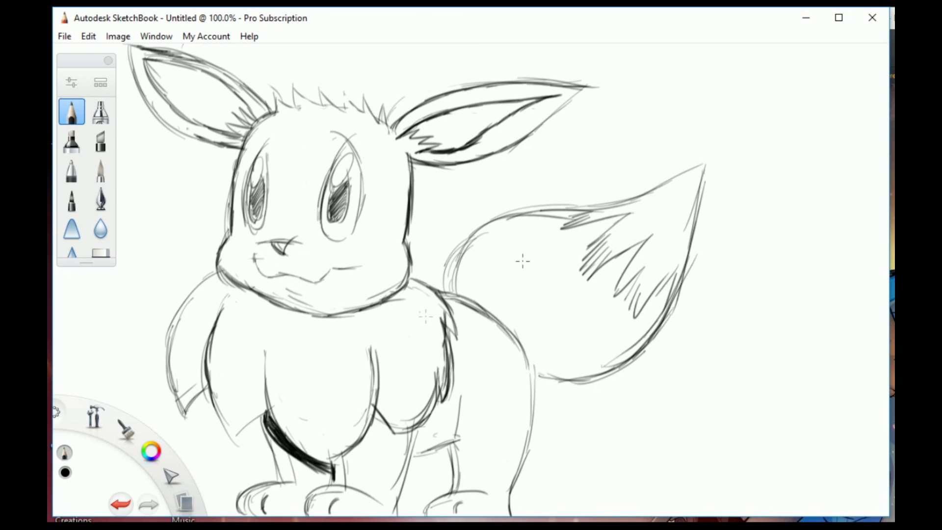